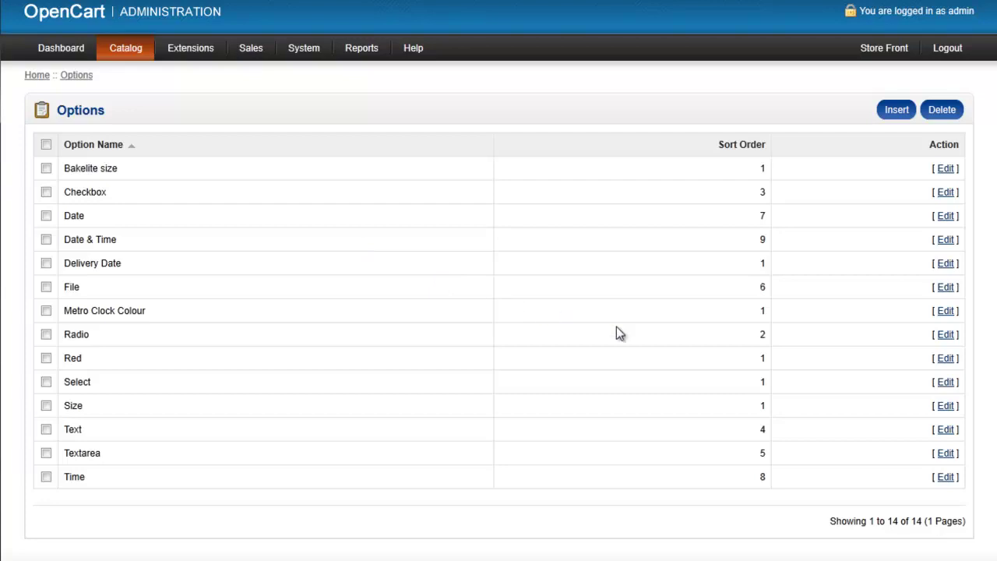
- Start a new option named 'Canon Camera Colour' with type Select and sort order 1
click(896, 110)
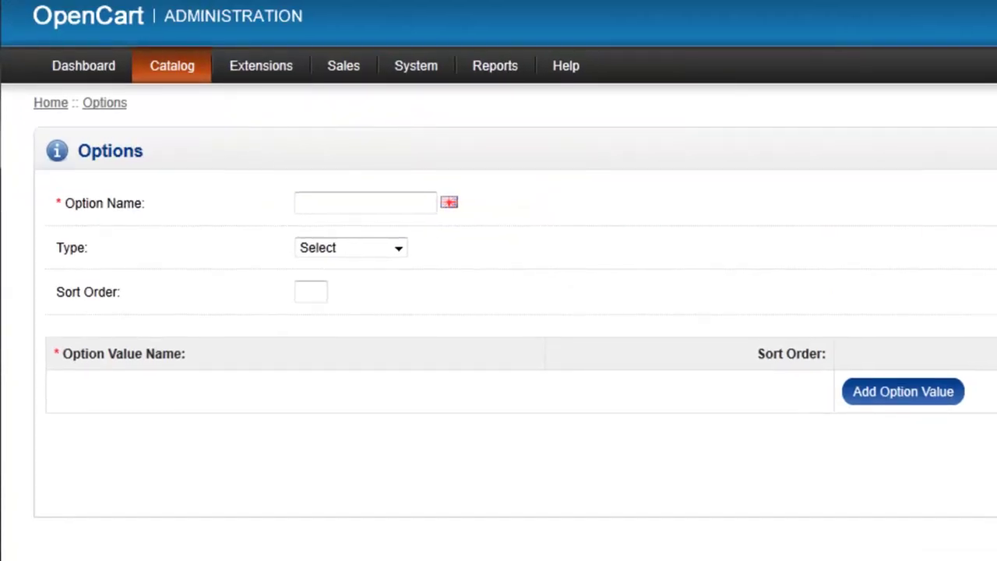
click(433, 204)
text(Canon Camera Colour)
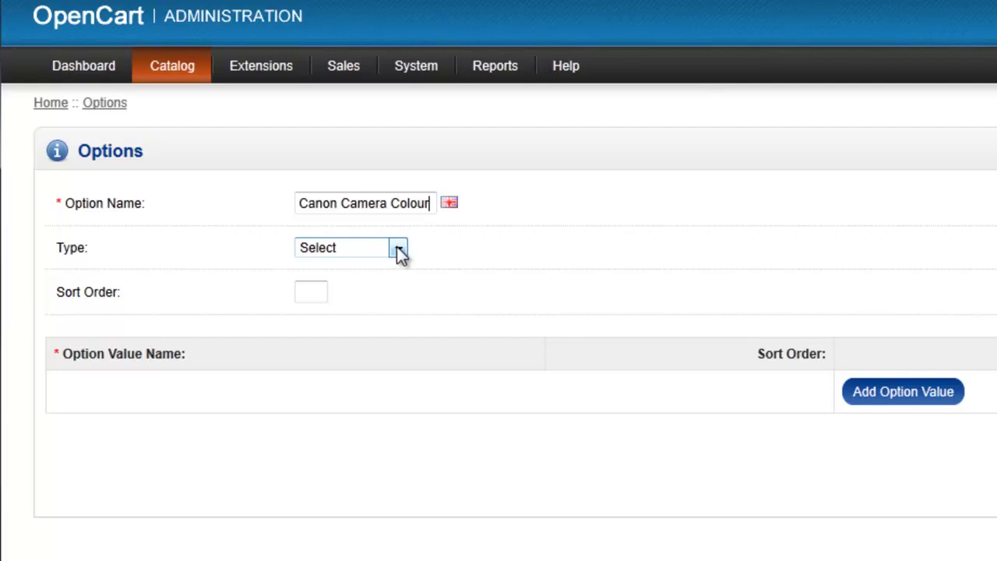
click(396, 246)
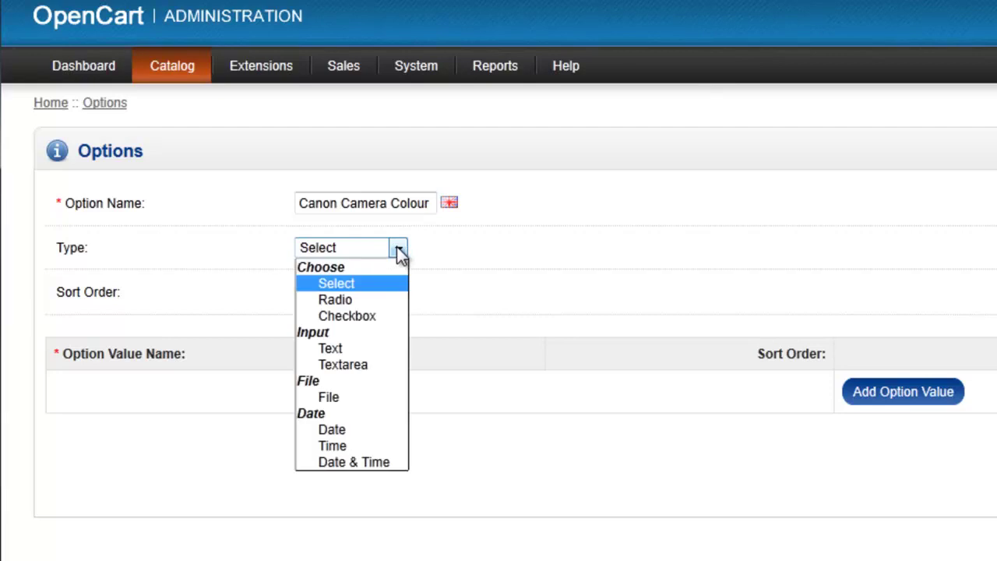
click(350, 286)
click(314, 293)
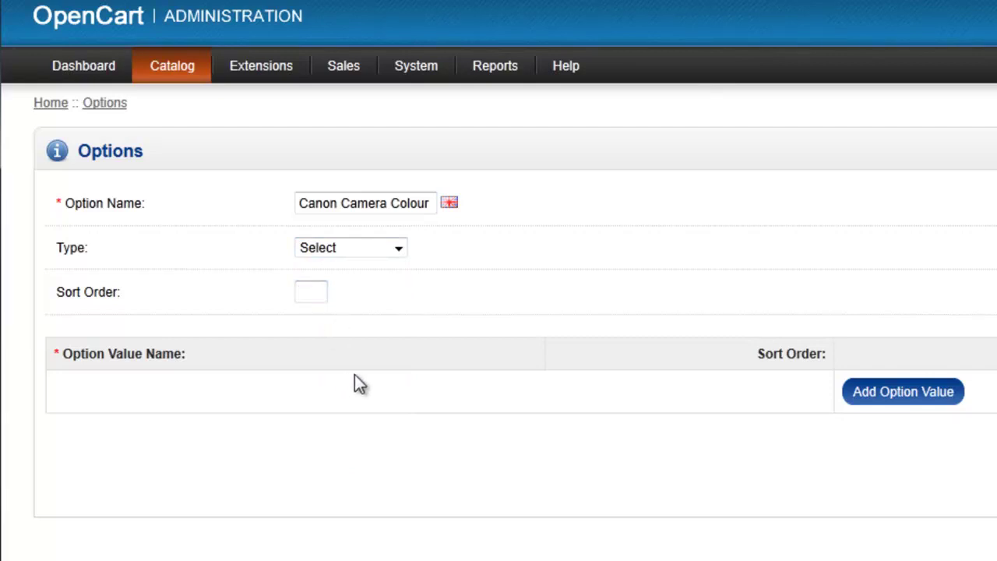
text(1)
- Add the option value 'Black' with sort order 1
click(890, 404)
click(95, 389)
text(Black)
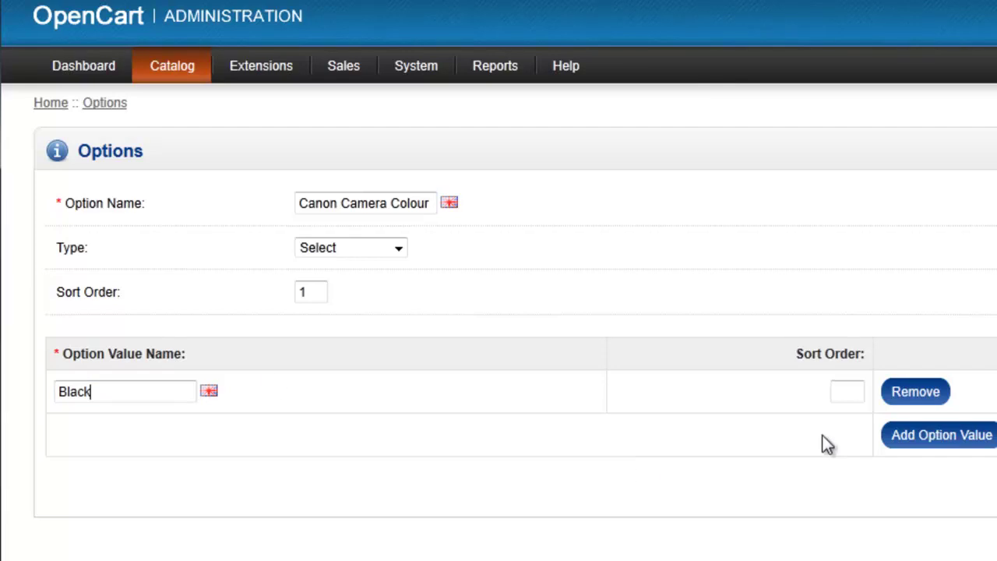
click(848, 392)
text(1)
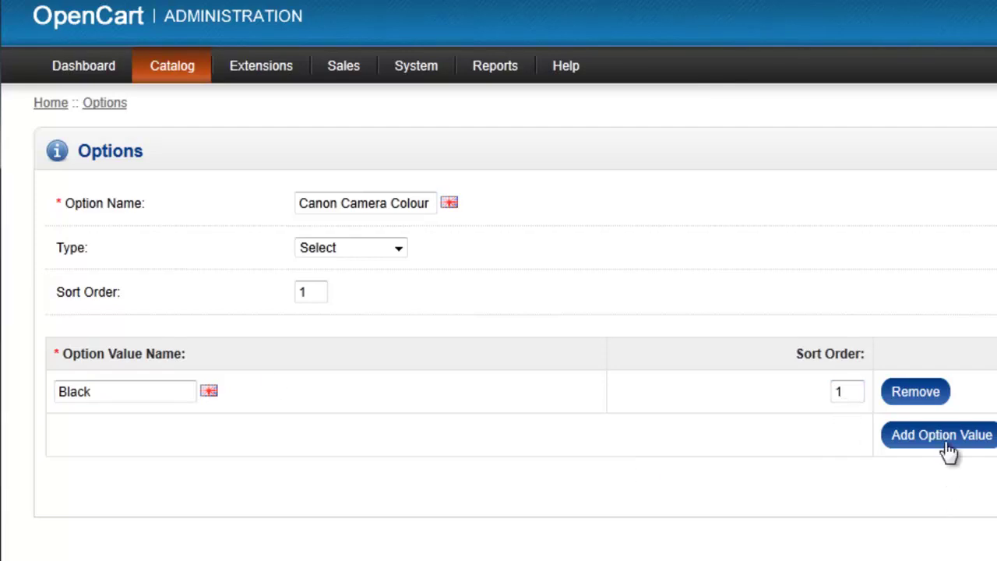
- Add the value 'Red' with sort order 2 and save the option
click(946, 435)
click(166, 436)
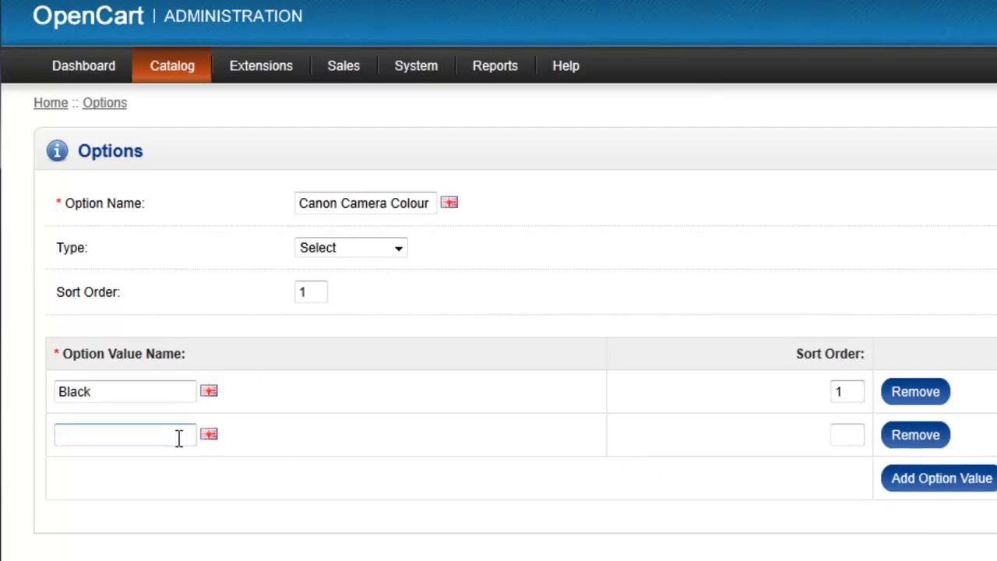
text(Red)
click(393, 462)
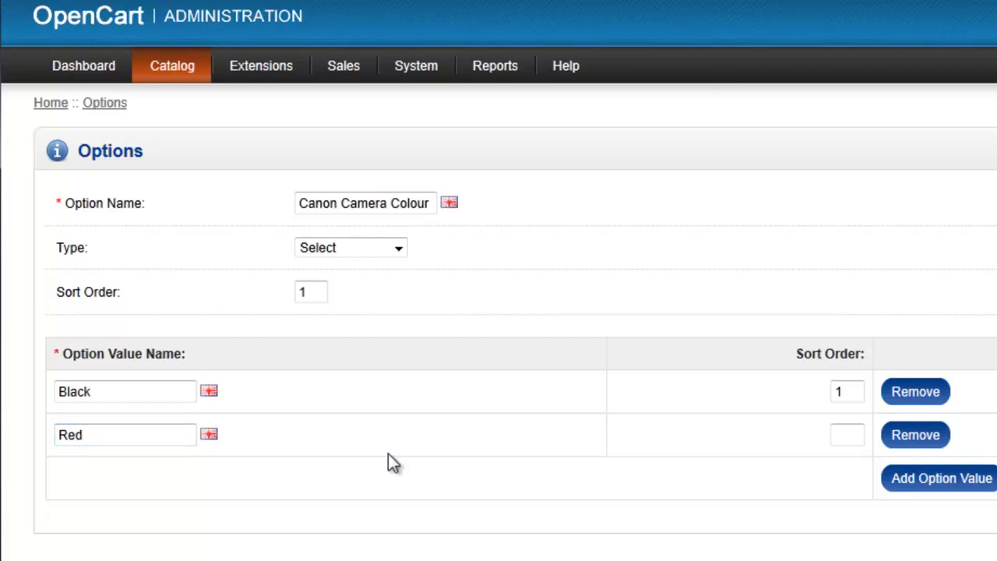
click(847, 434)
text(2)
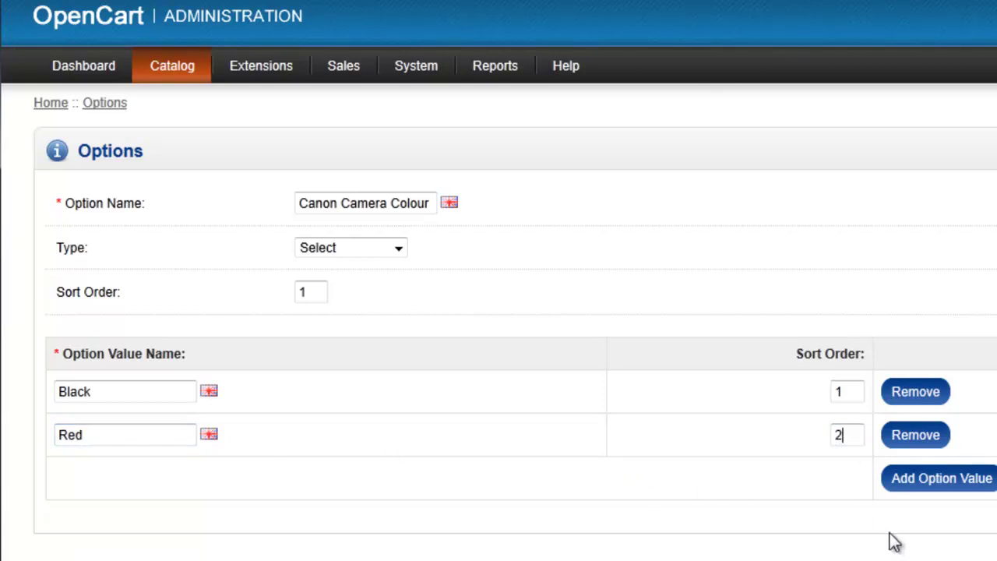
click(300, 203)
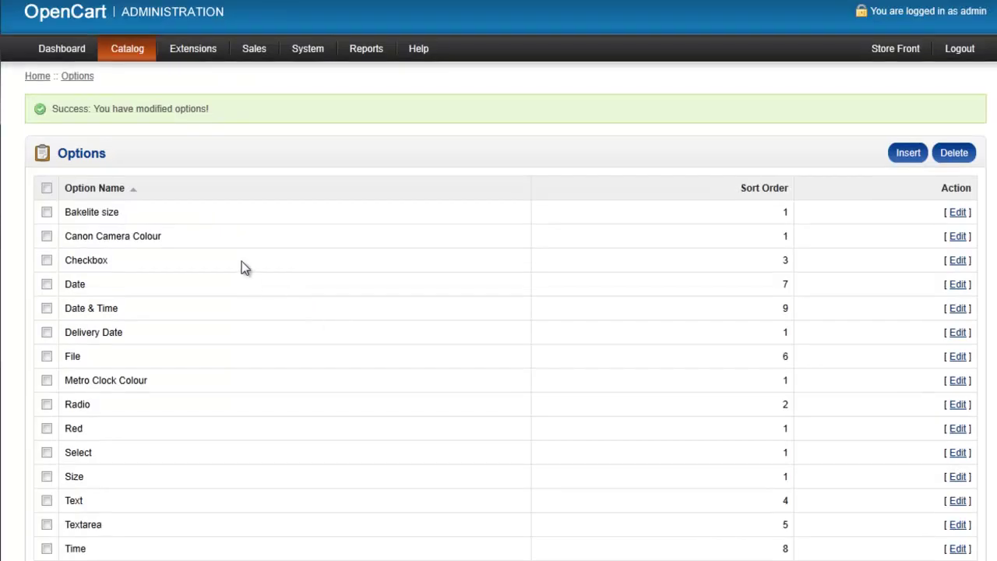
mouse_move(127, 48)
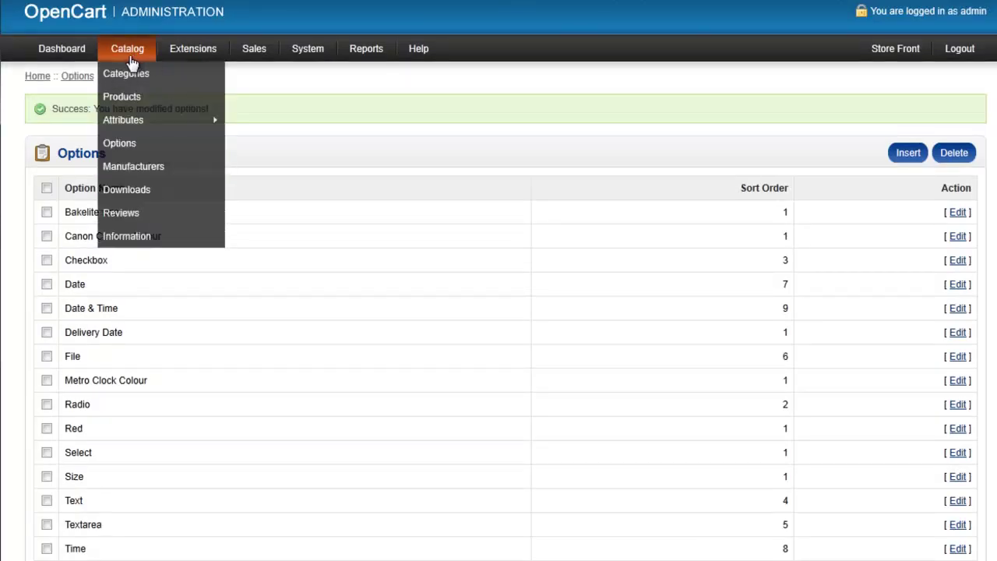
- Open Dummy Product's edit form from the product list, on its Option tab
click(129, 101)
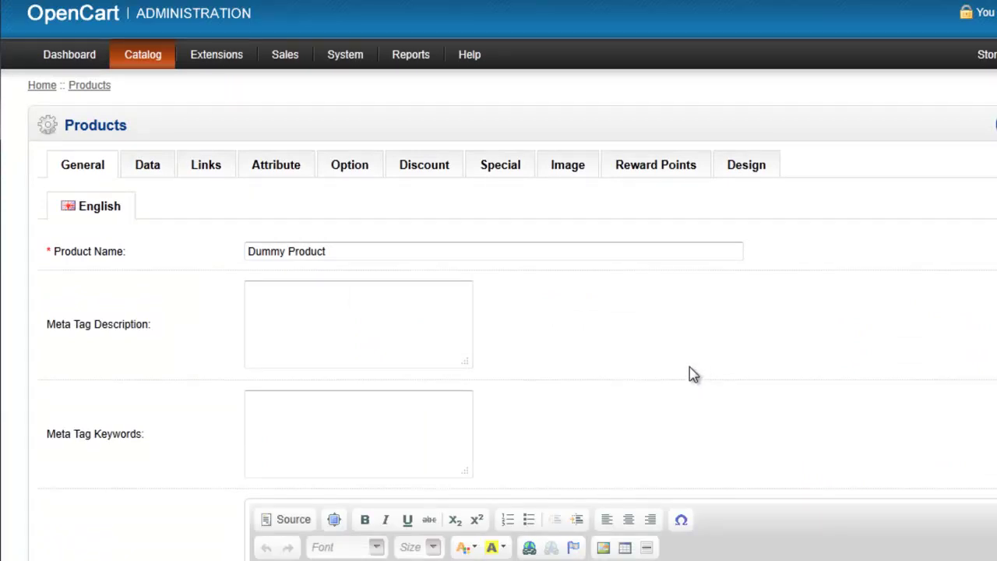
click(349, 173)
click(154, 216)
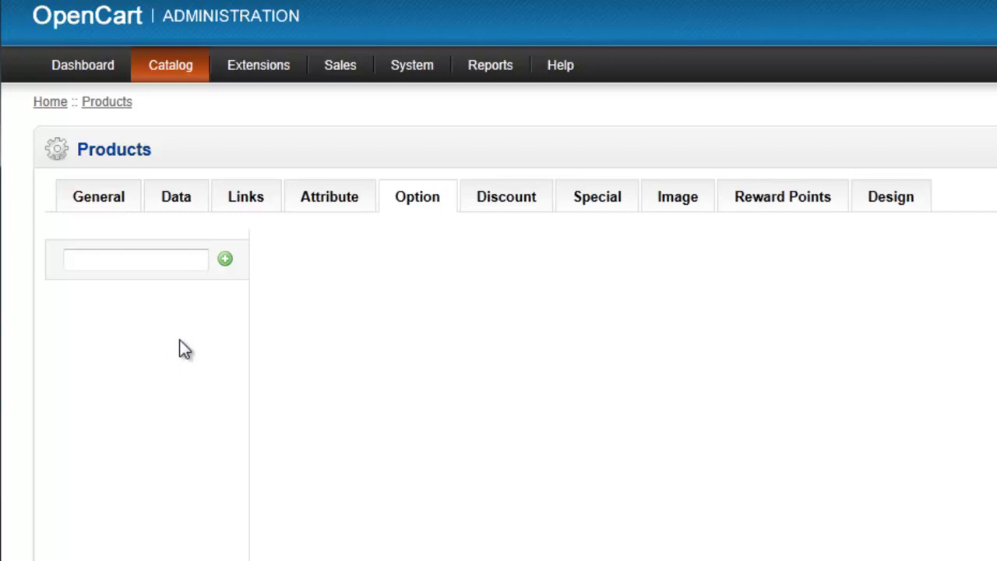
- Attach 'Canon Camera Colour' to Dummy Product via the option autocomplete
text(C)
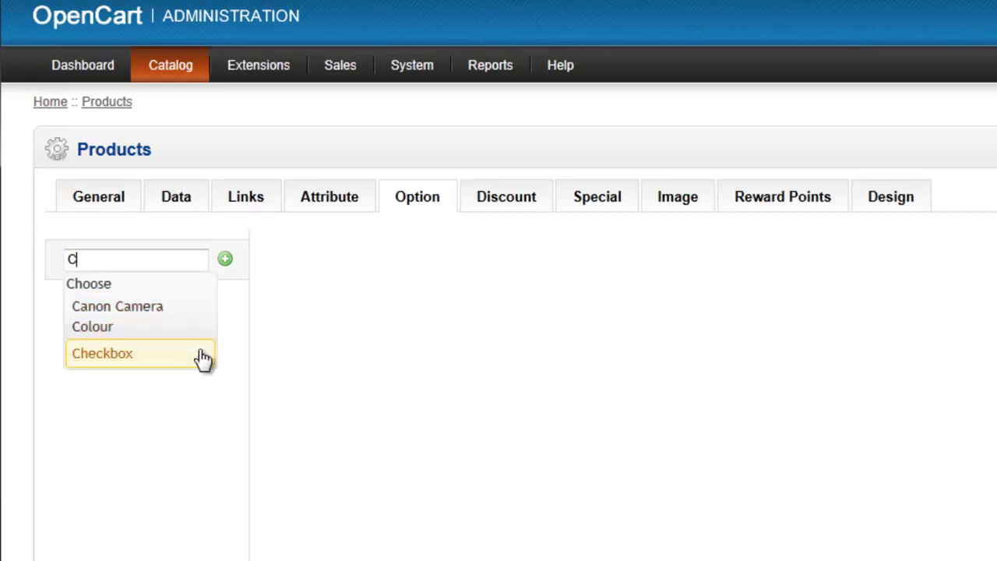
click(134, 319)
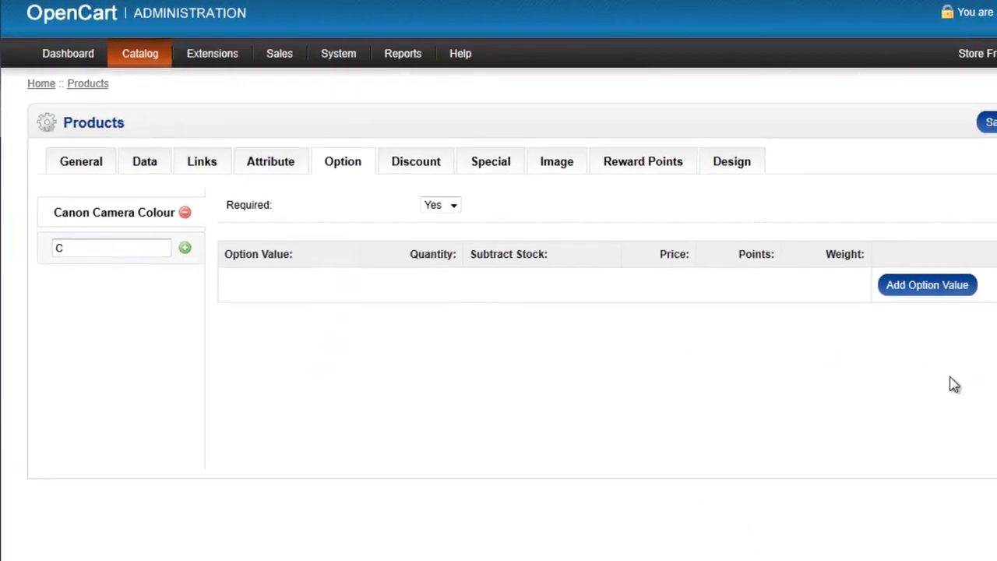
- Add Black to the product's colour option: quantity 10, price 0, points 0, weight 0
click(933, 295)
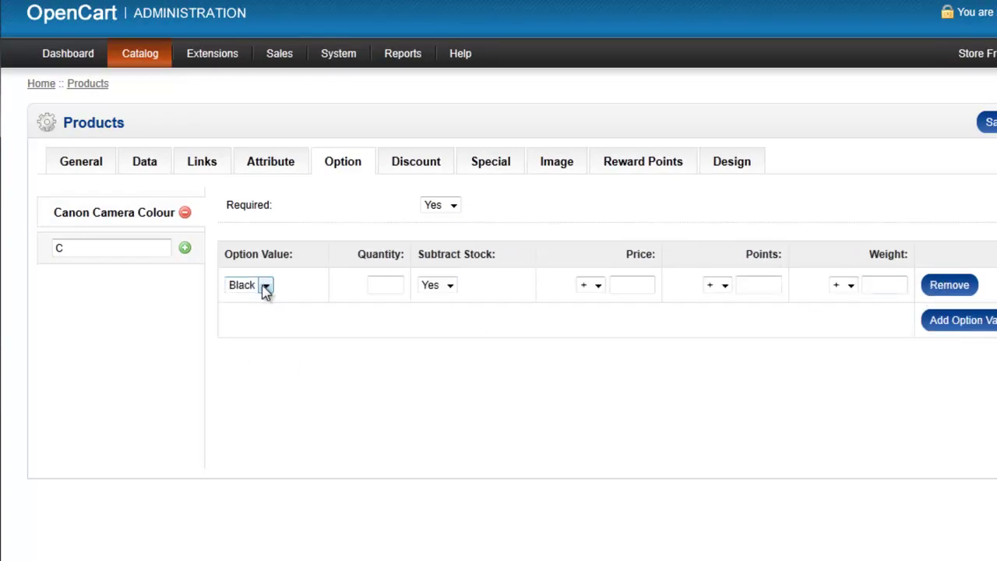
click(380, 289)
text(10)
click(646, 285)
text(0)
click(766, 286)
text(0)
text(0)
- Add Red: quantity 10, price +100.00, points 0, weight 0
click(968, 330)
click(266, 321)
click(261, 349)
click(385, 321)
text(10)
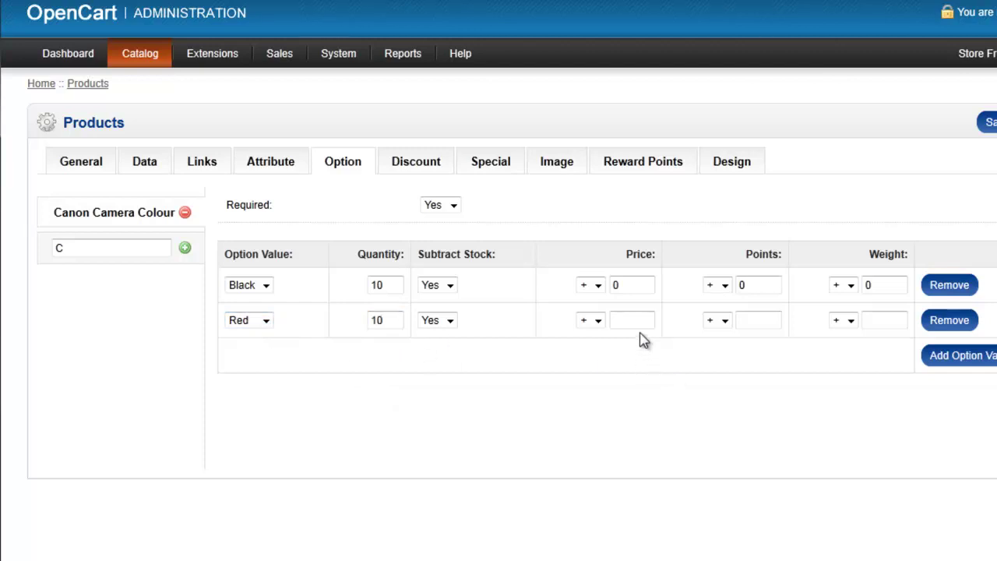
click(637, 321)
text(100.)
text(00)
click(598, 323)
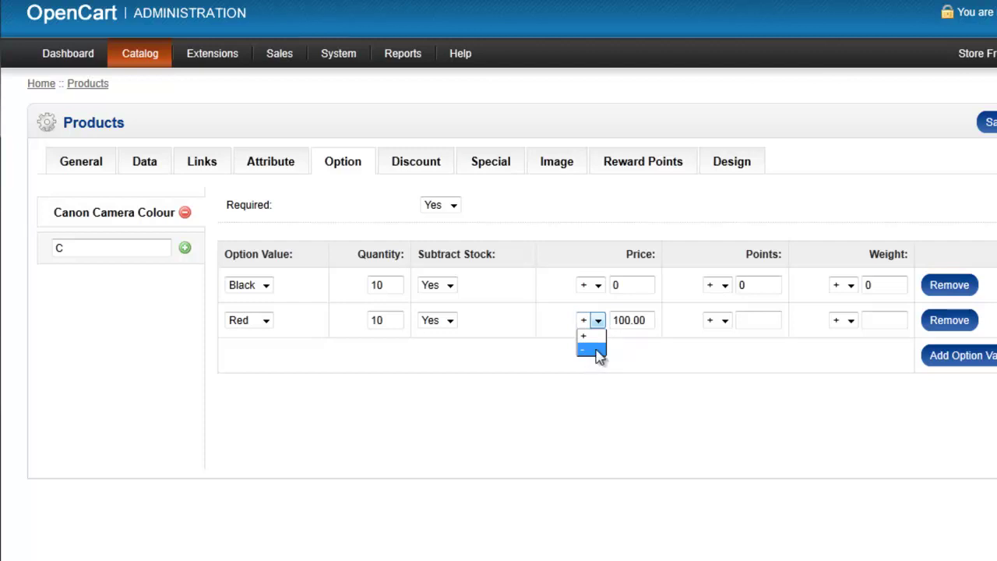
click(696, 359)
click(766, 326)
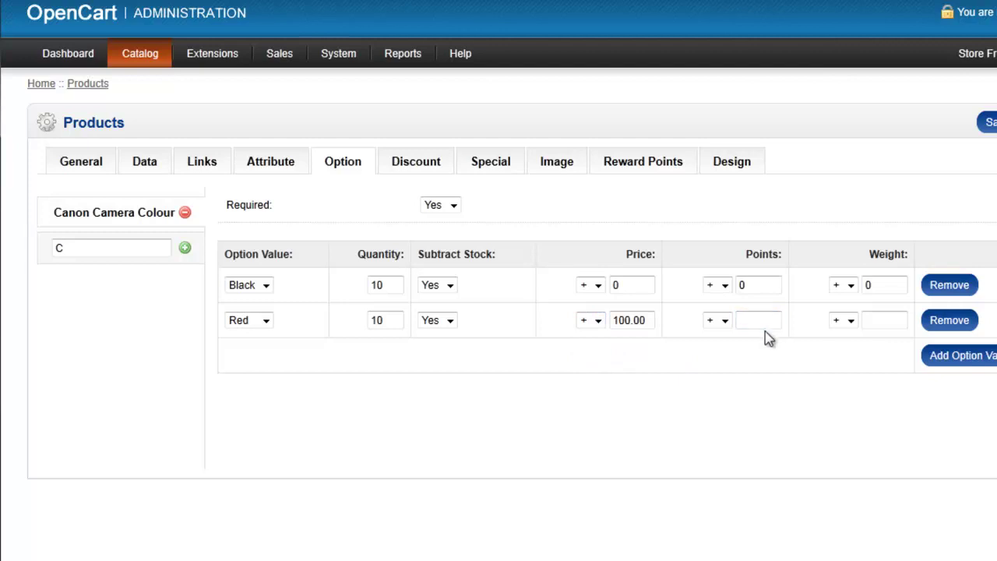
text(0)
click(888, 322)
click(889, 325)
text(0)
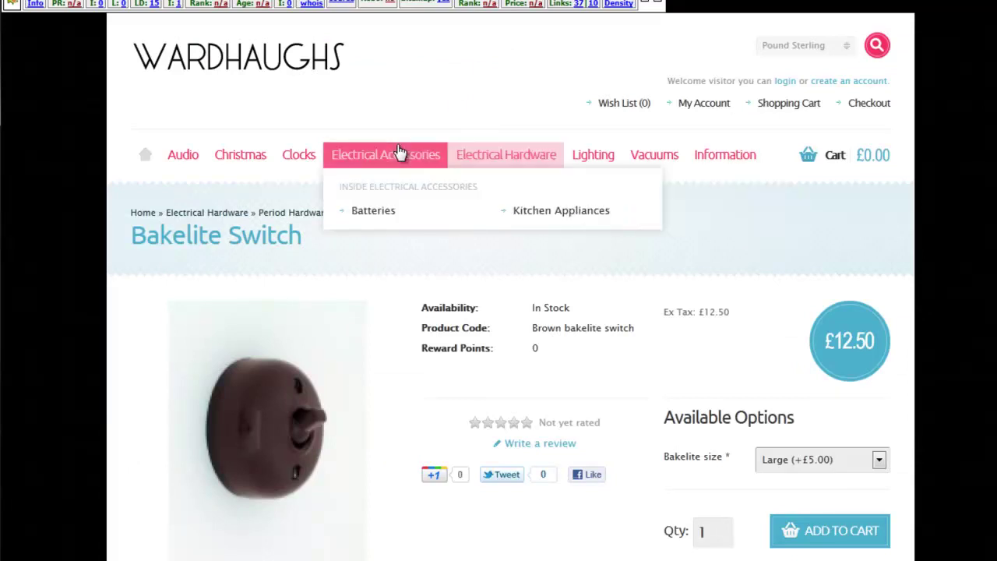
mouse_move(386, 155)
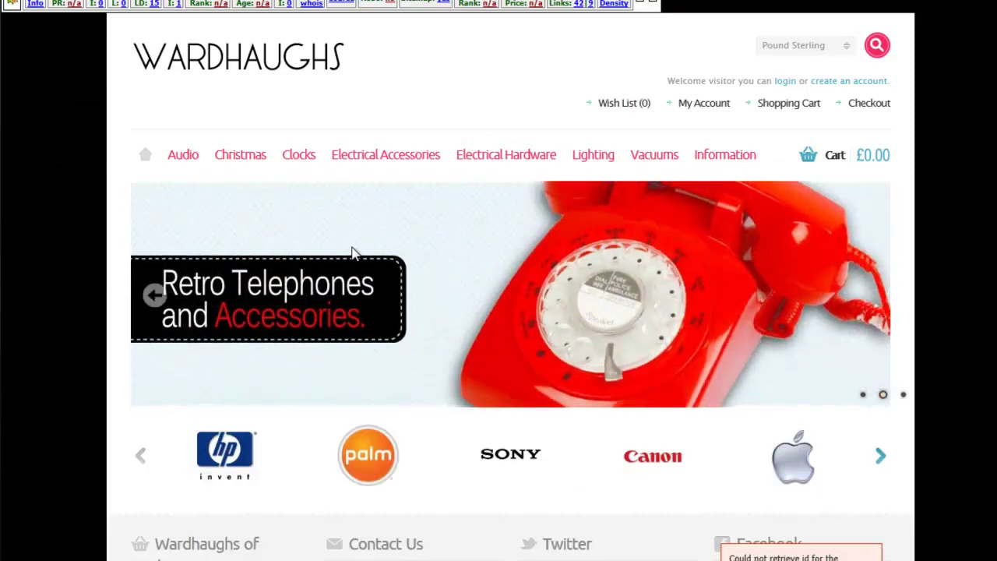
- Open the storefront's Electrical Accessories category and scroll to Dummy Product at £10.00
click(392, 160)
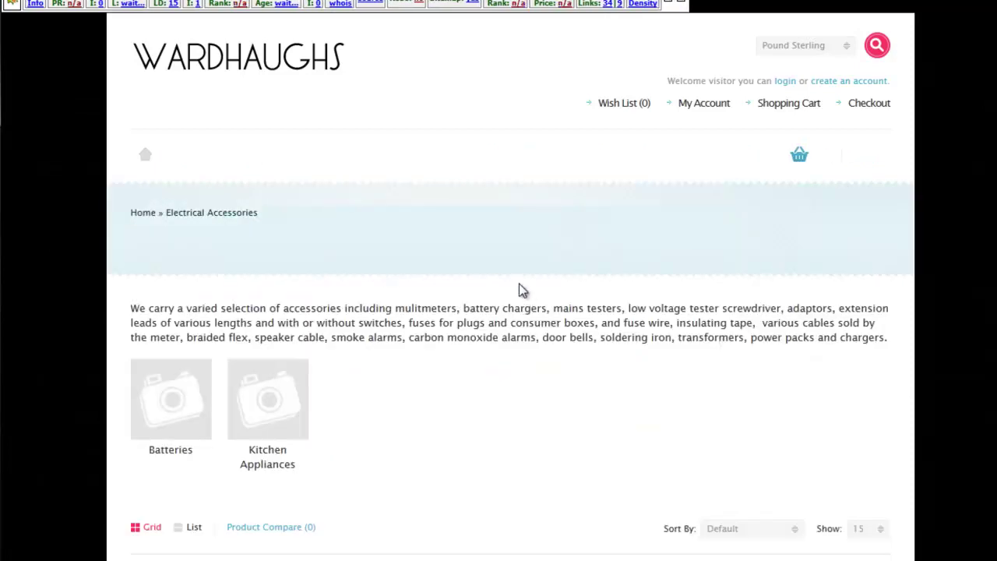
scroll(520, 285, down, 3)
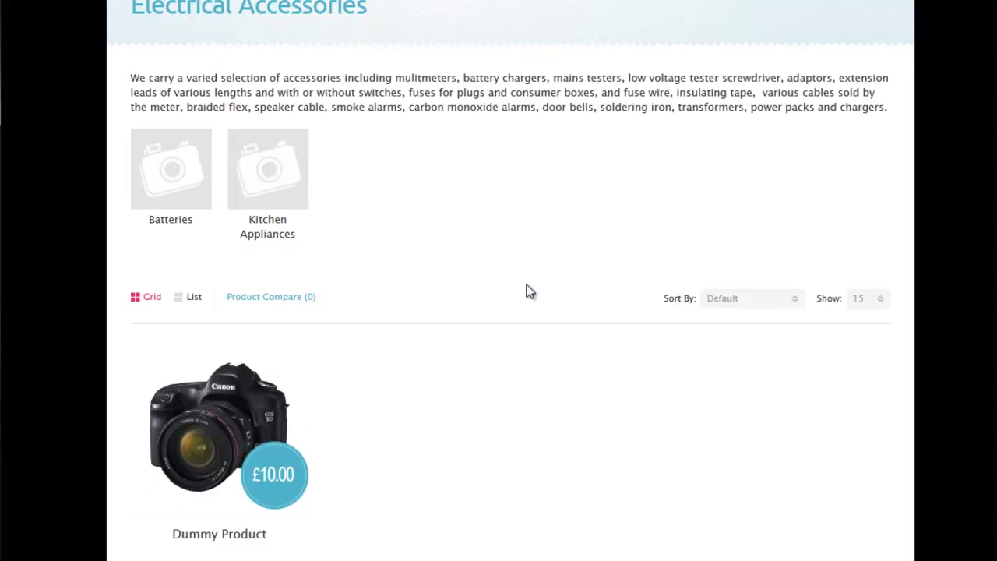
- Check Dummy Product's Canon Camera Colour dropdown offers Black and Red (+£100.00)
scroll(528, 290, down, 1)
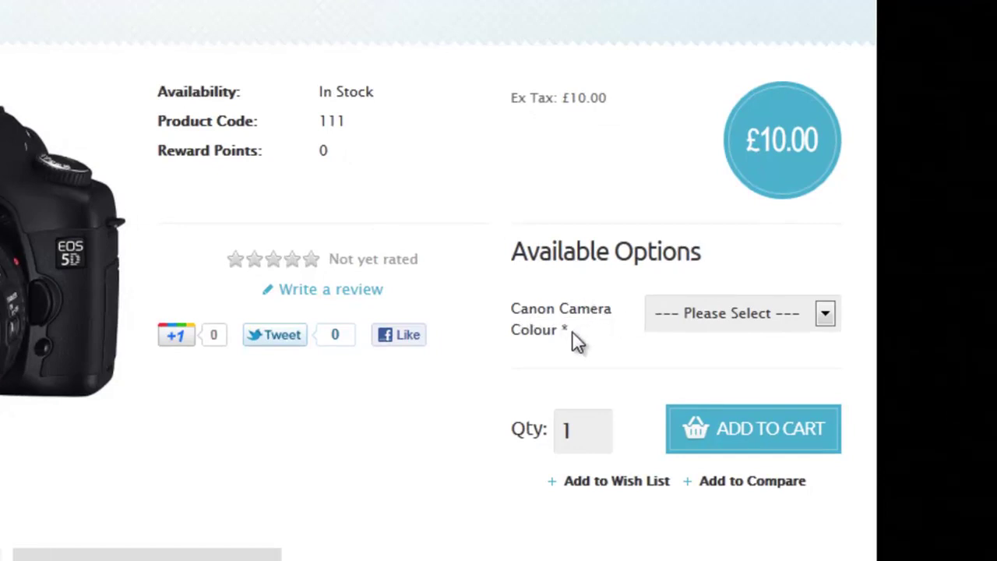
click(827, 315)
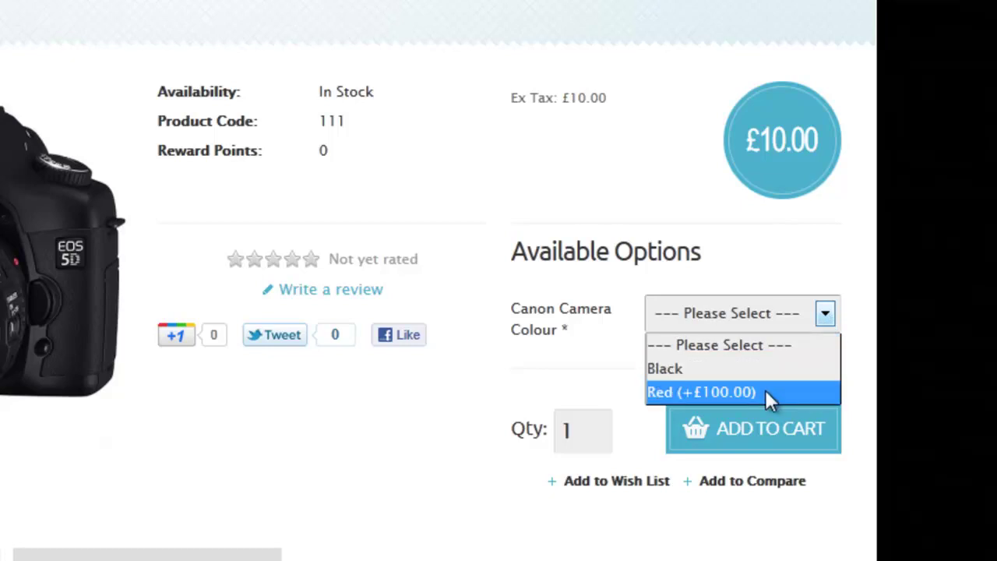
click(858, 364)
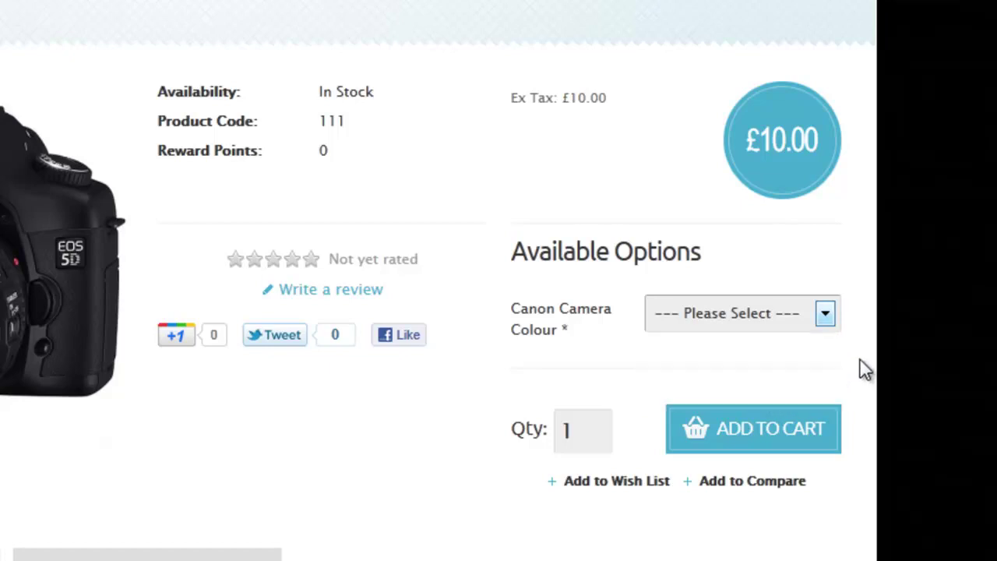